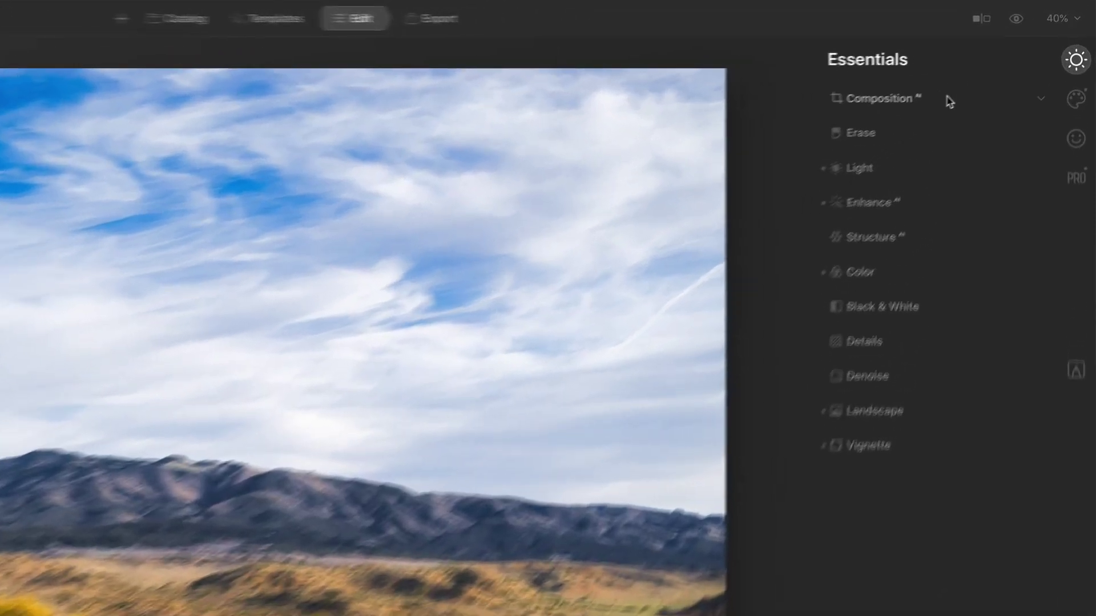
click(944, 102)
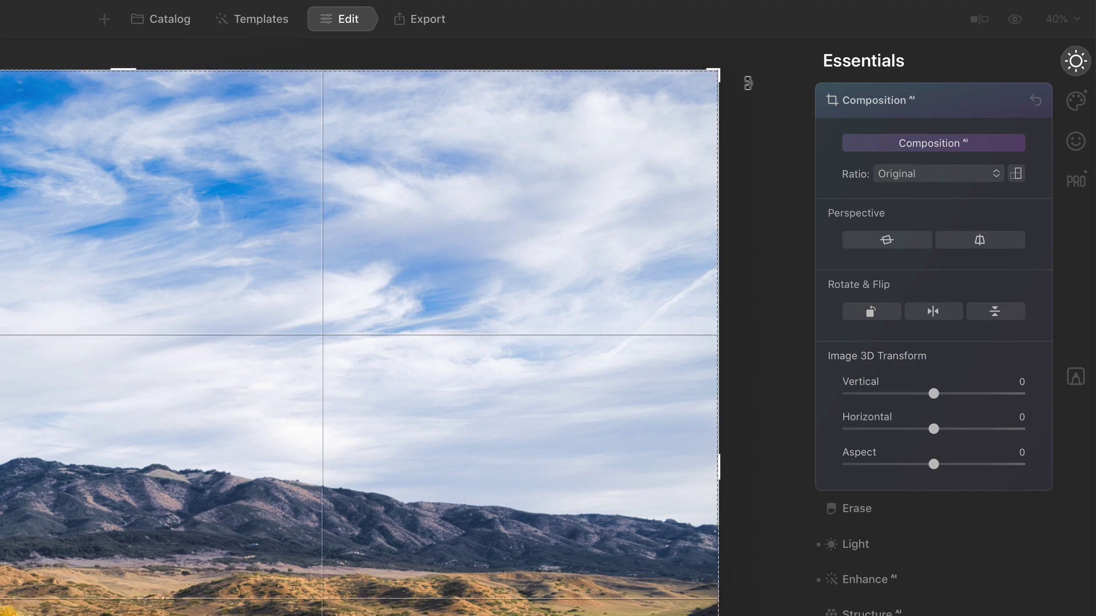
drag(716, 72, 641, 128)
drag(364, 303, 313, 345)
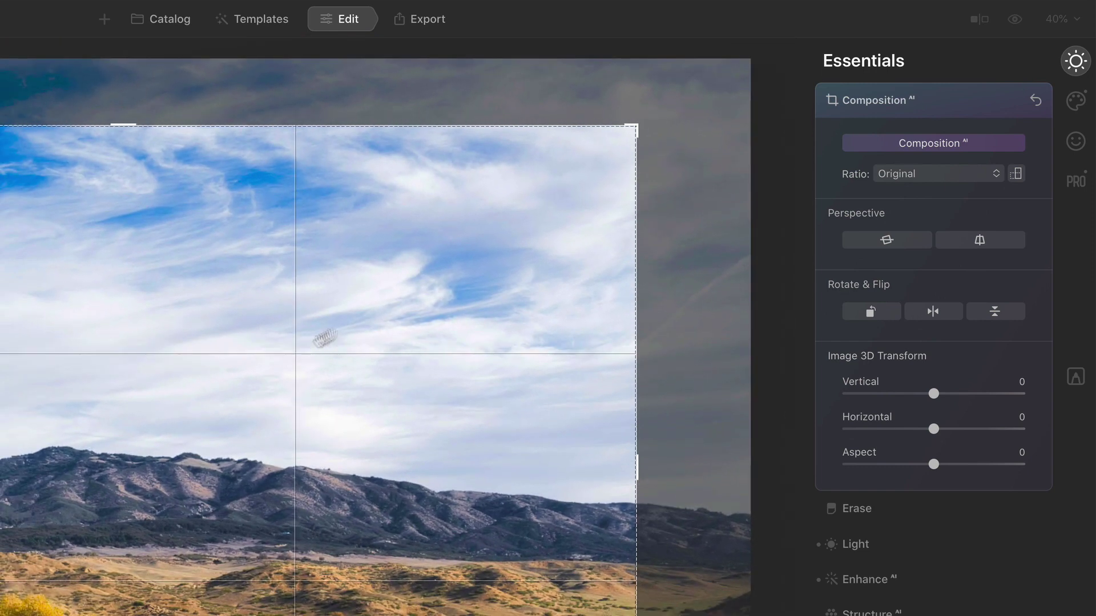
click(1040, 101)
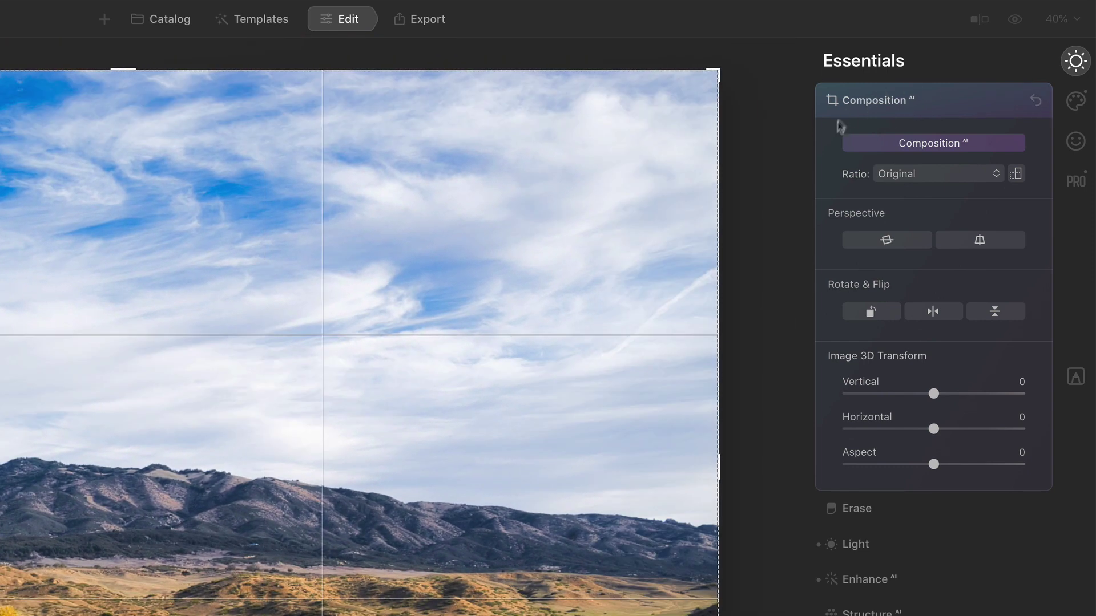
Apply a Composition AI crop, then nudge the crop's top-left corner slightly inward.
click(856, 145)
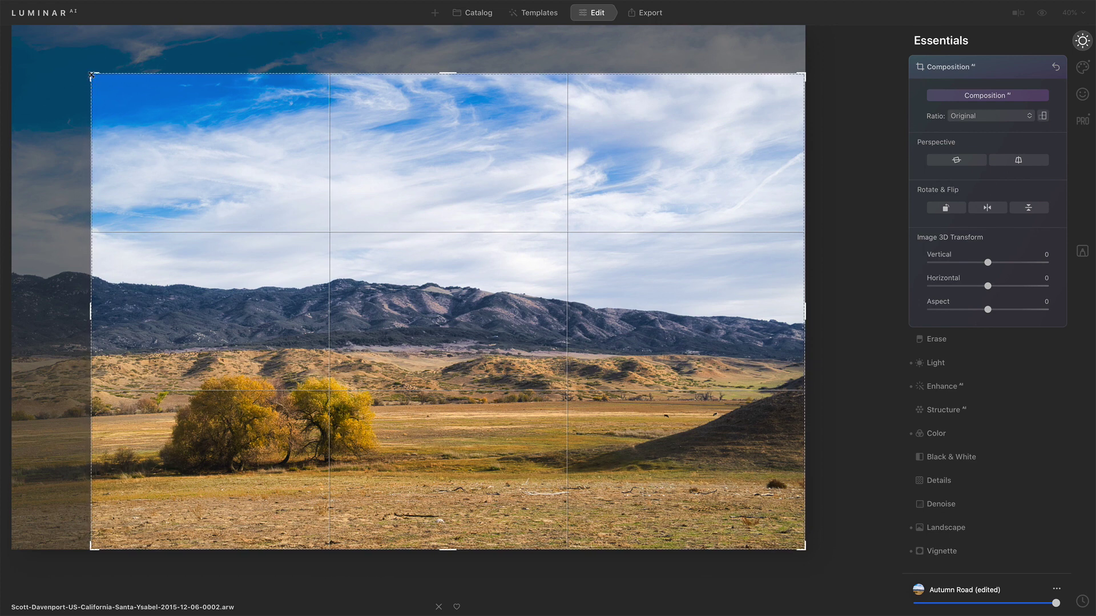
drag(92, 75, 88, 76)
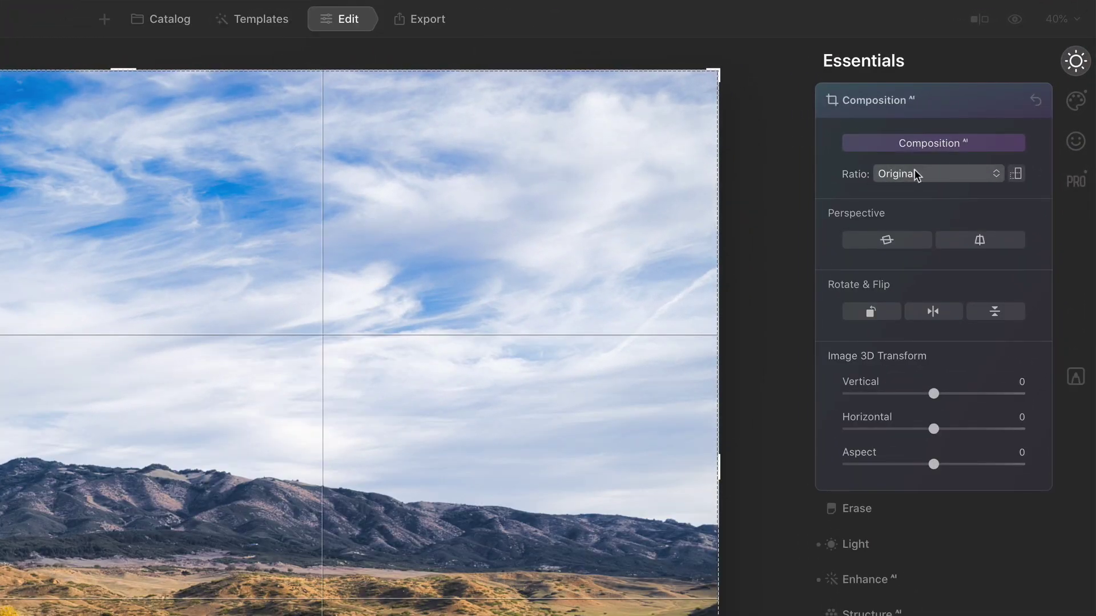
click(968, 173)
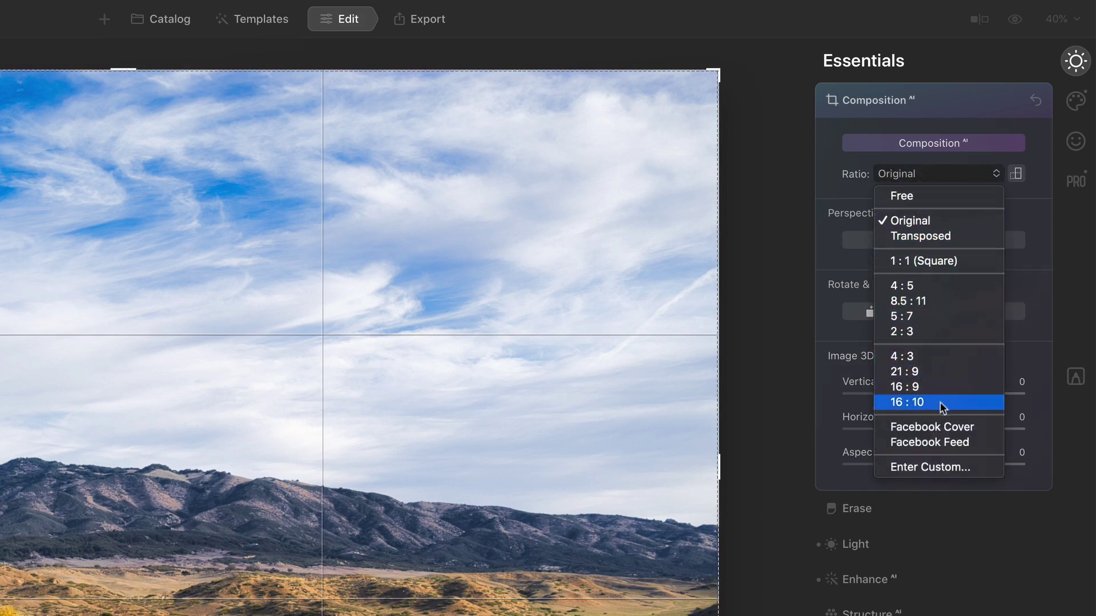
click(934, 332)
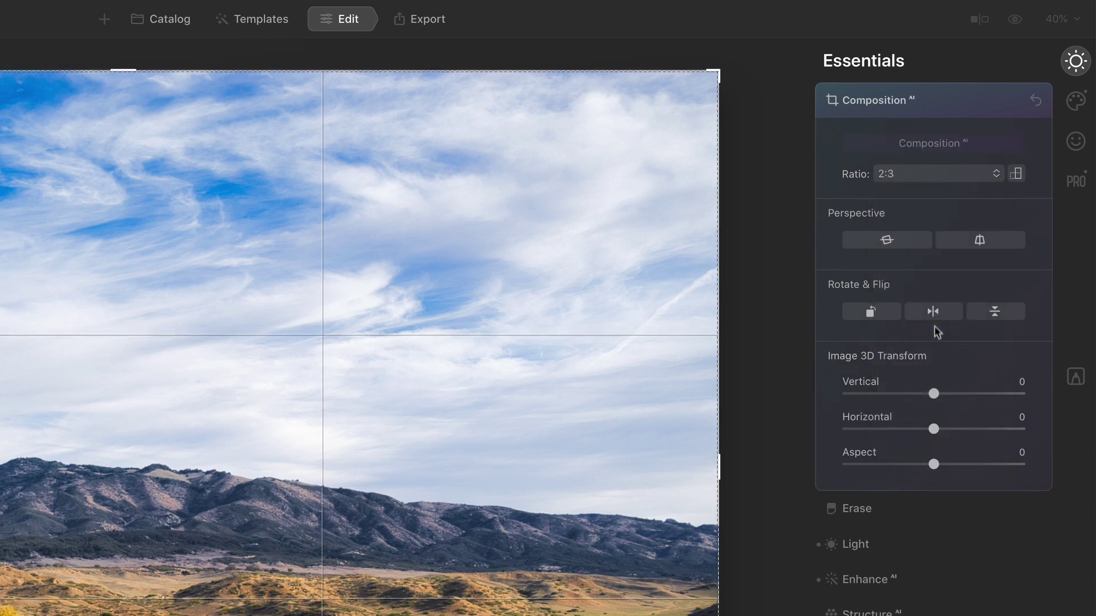
click(915, 179)
click(907, 224)
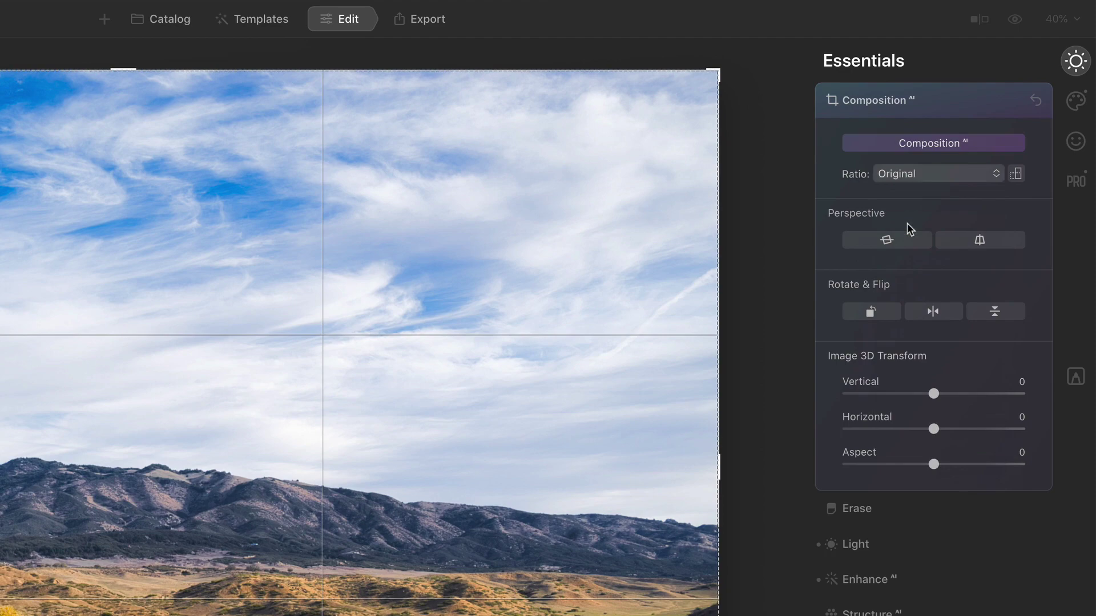
click(908, 181)
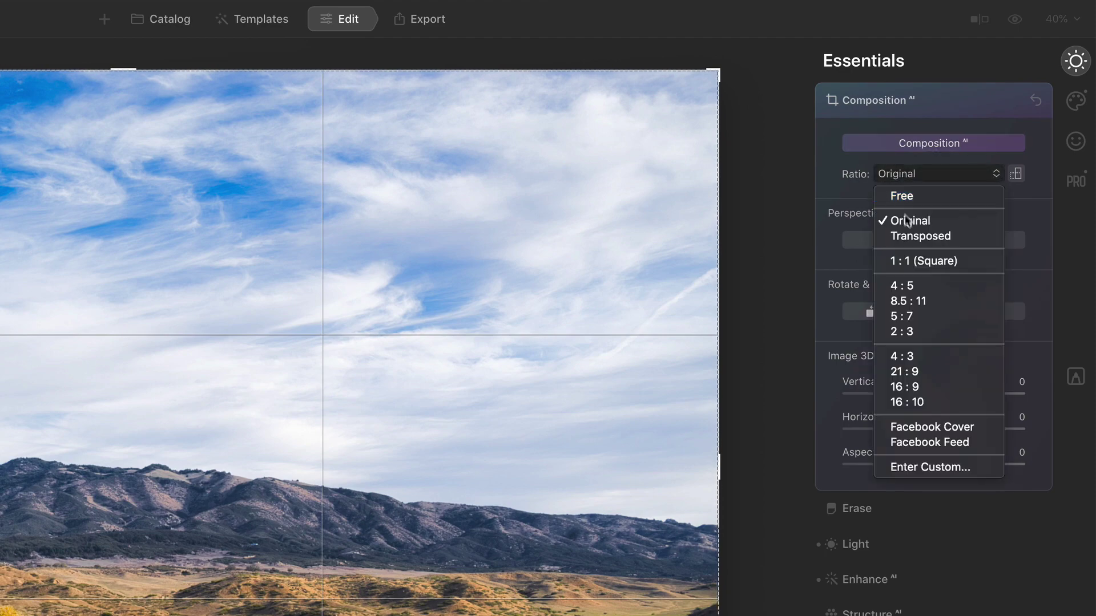
click(901, 282)
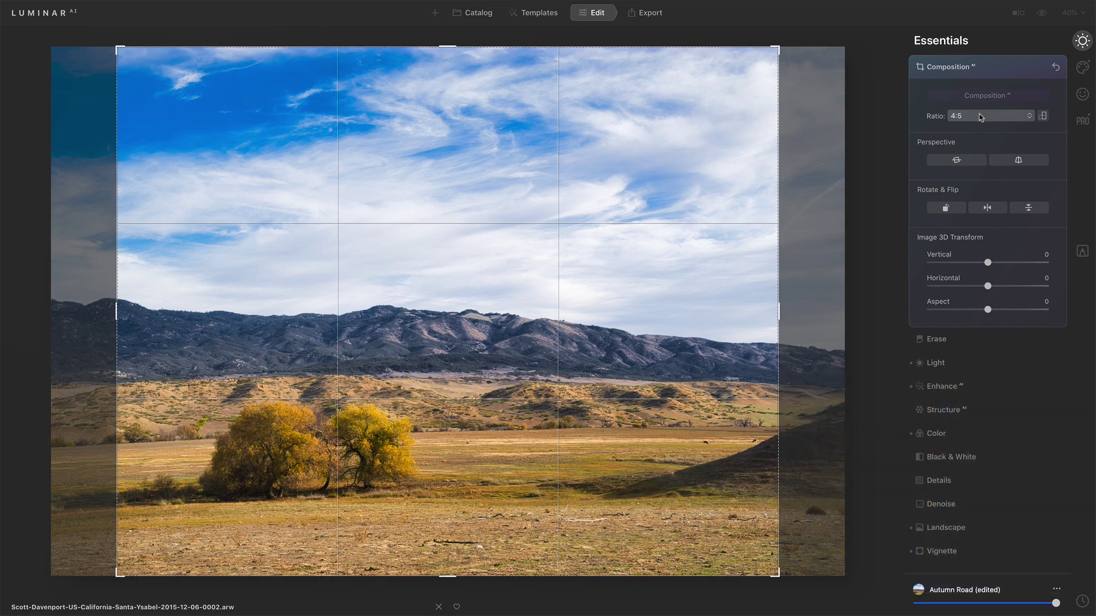
click(980, 116)
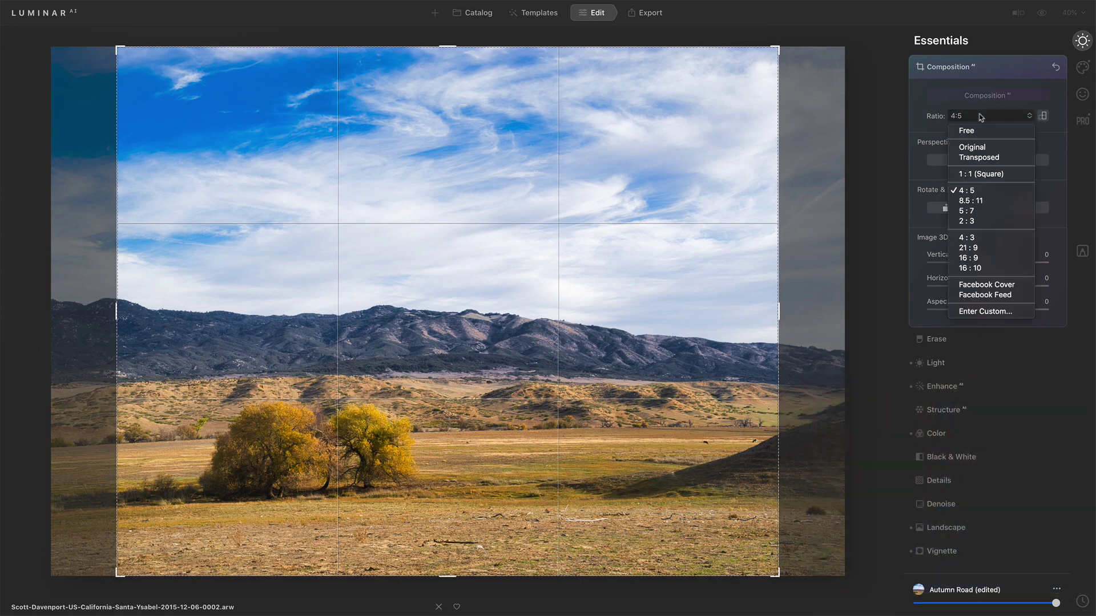
click(974, 147)
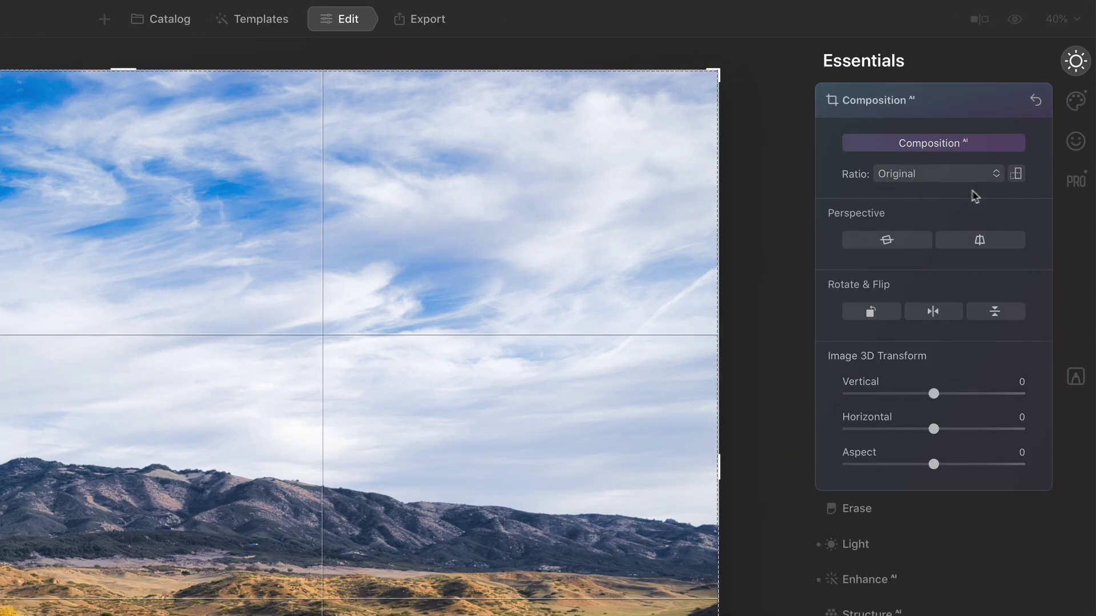
click(1017, 174)
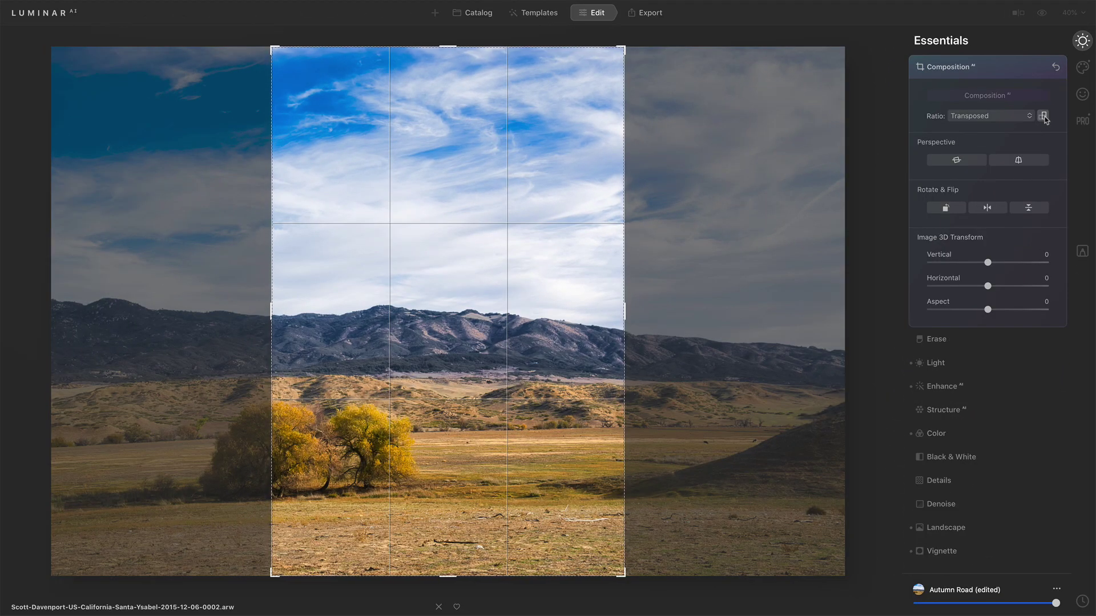
click(1043, 117)
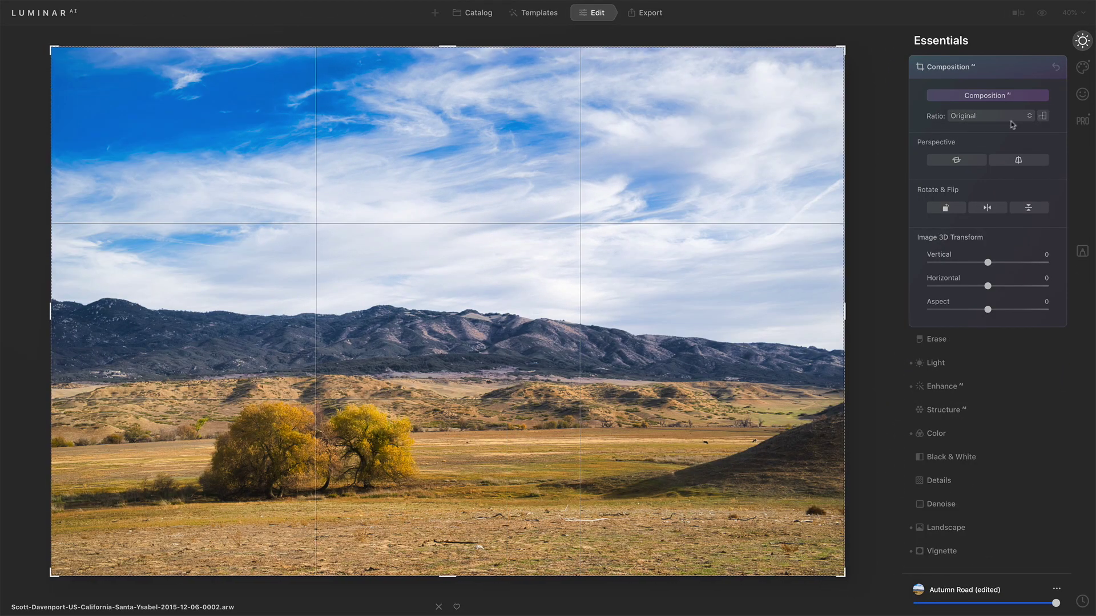
click(976, 122)
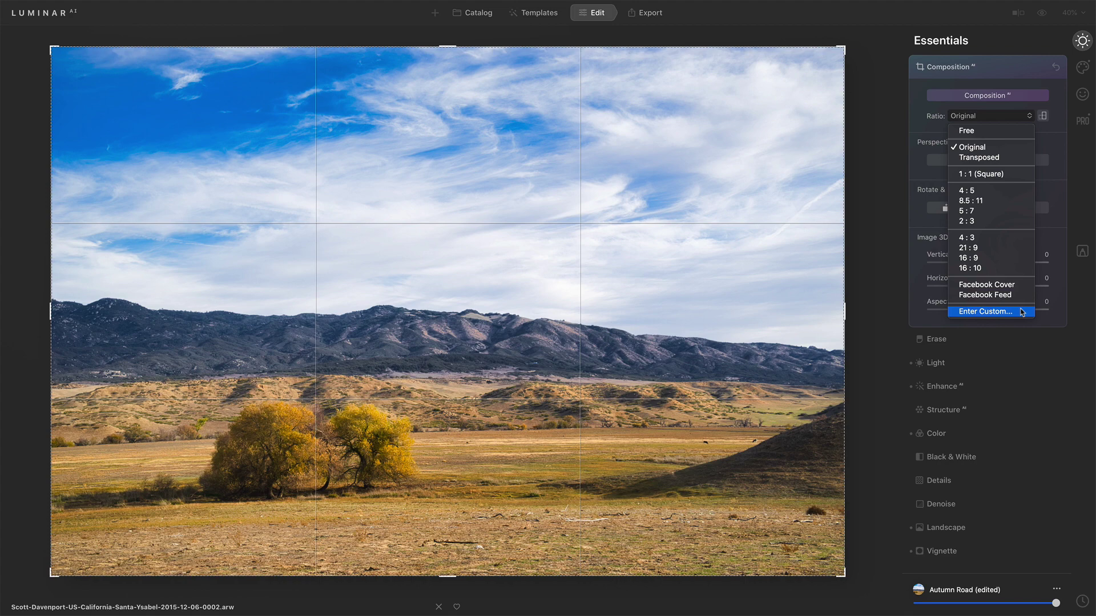
click(973, 147)
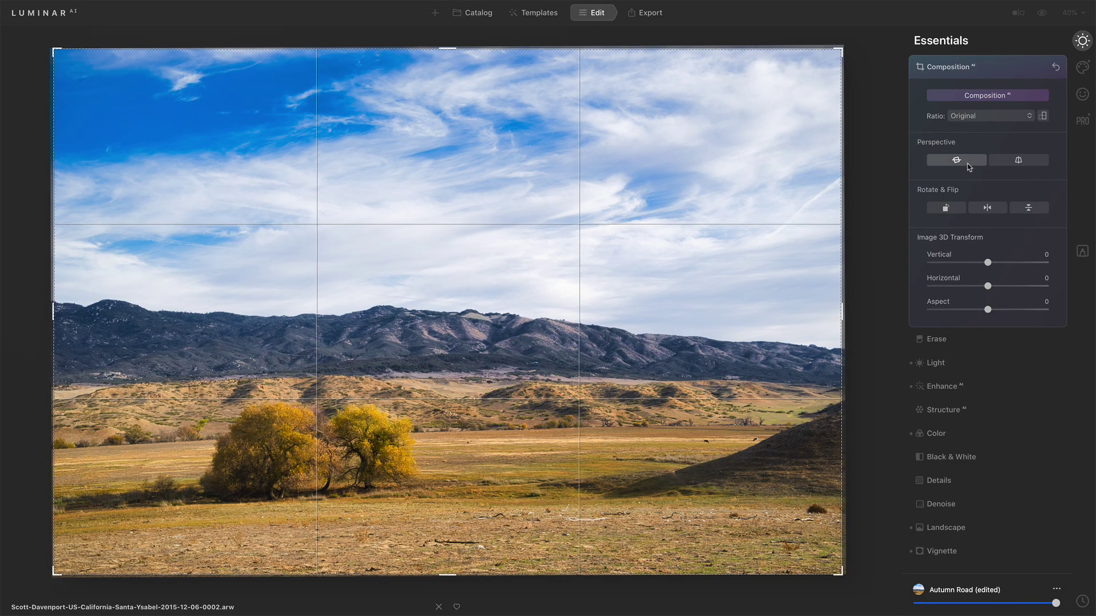
click(956, 207)
click(928, 212)
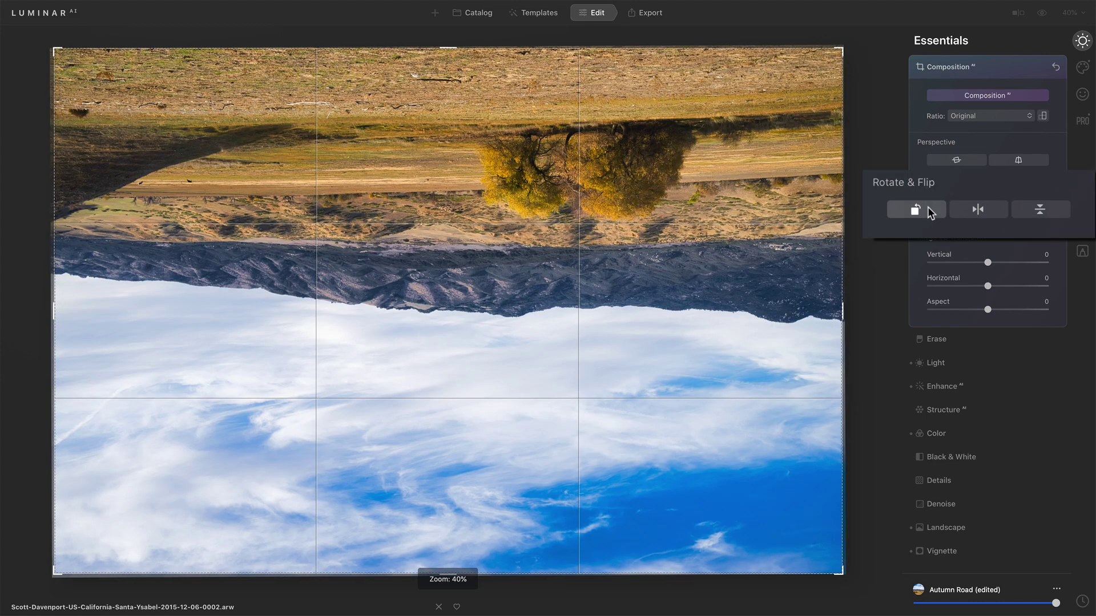
click(928, 213)
click(928, 212)
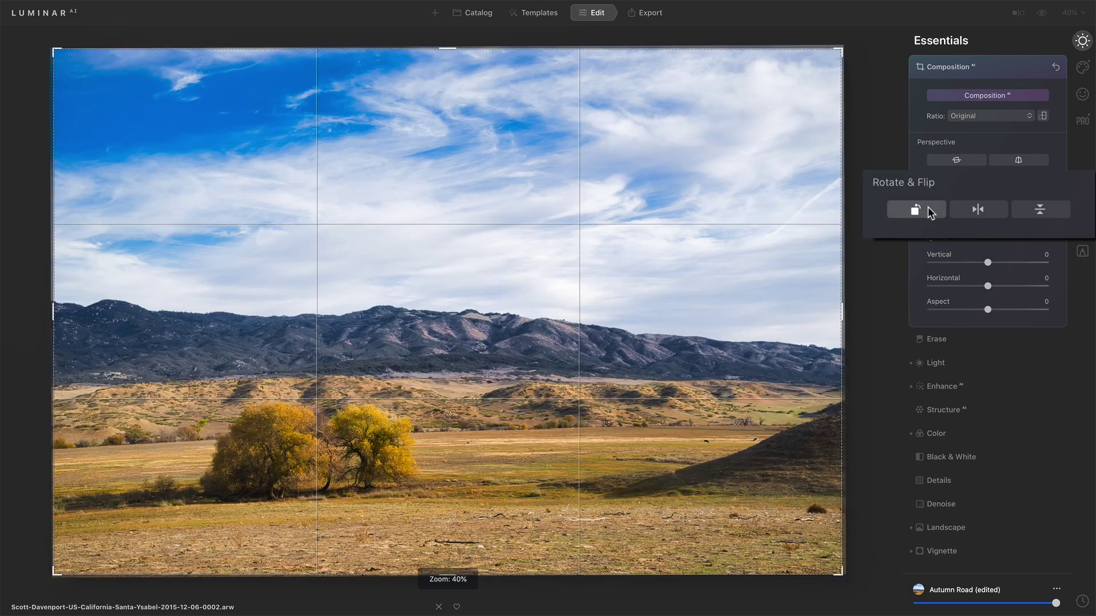
click(992, 211)
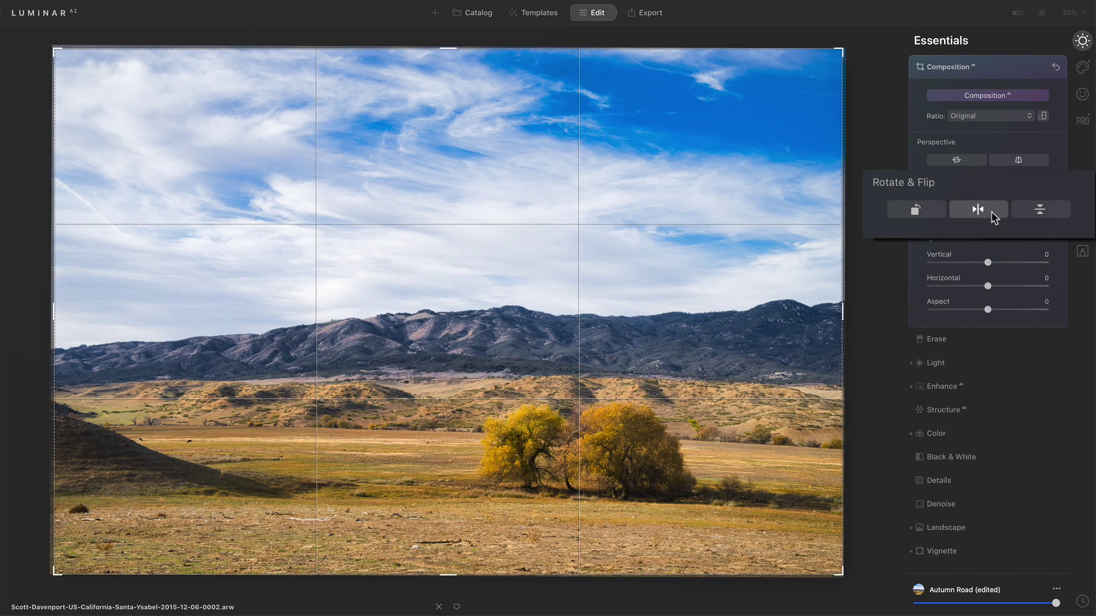
click(991, 211)
click(1046, 211)
click(1046, 210)
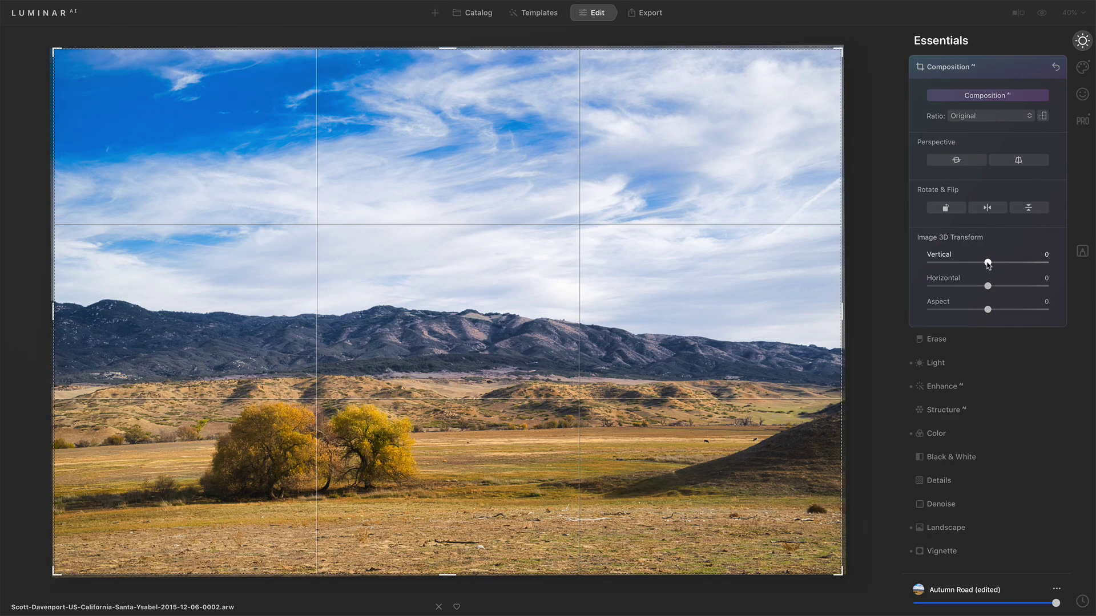
Set the Image 3D Transform Vertical perspective to 13 and Horizontal to -5.
mouse_move(988, 264)
mouse_down()
mouse_move(977, 264)
mouse_move(989, 266)
mouse_up()
drag(989, 288, 981, 289)
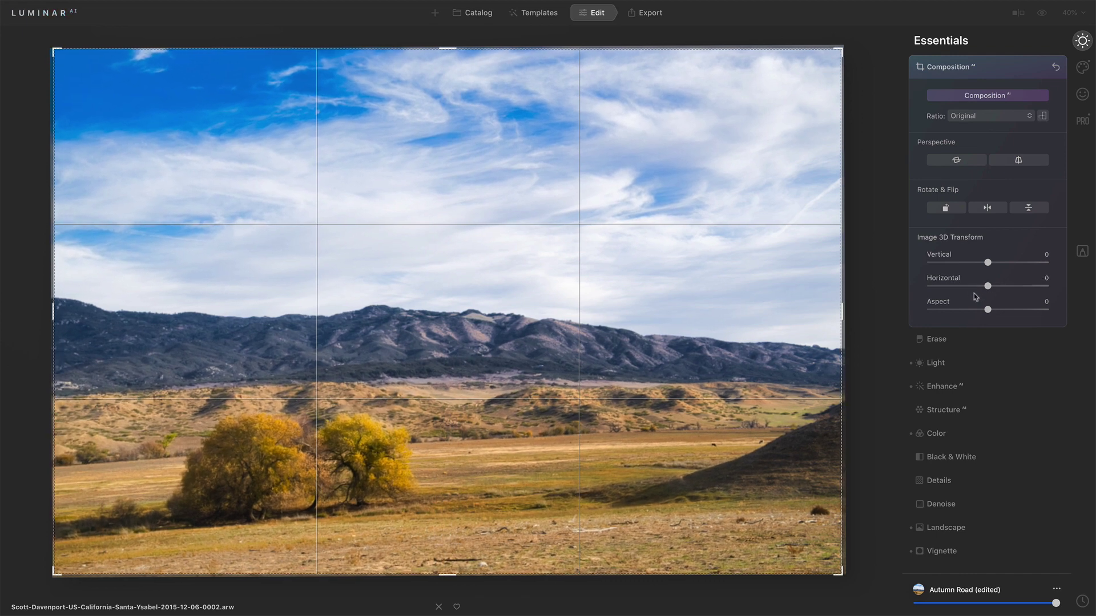
Stretch the photo with the Image 3D Transform Aspect slider to -9.
drag(988, 310, 988, 311)
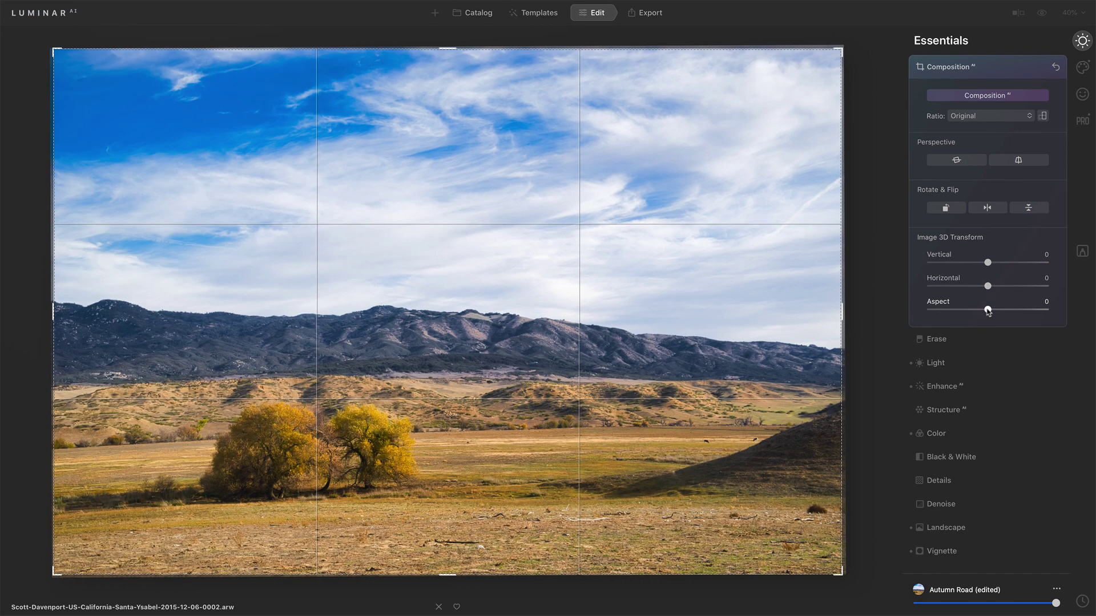
mouse_move(989, 311)
mouse_down()
mouse_move(1036, 308)
mouse_move(957, 309)
mouse_move(983, 309)
mouse_up()
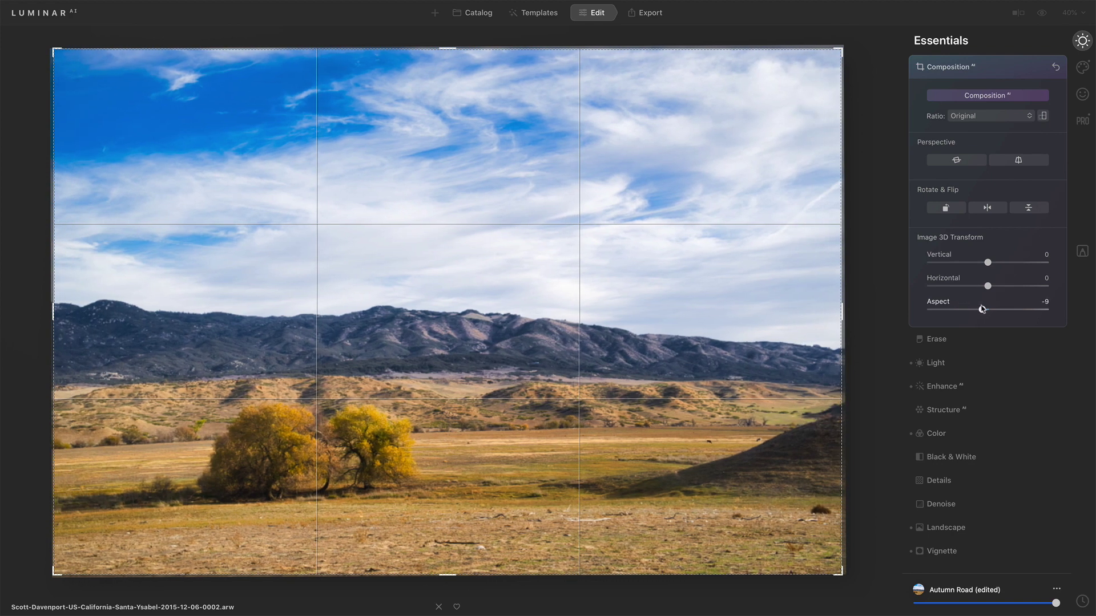